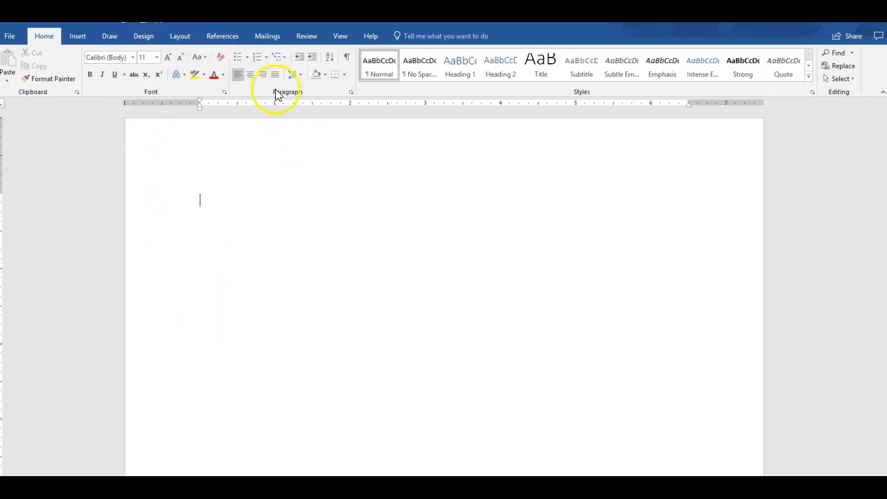
# Switch the ribbon to the References tab to reach the citation tools
pyautogui.click(224, 37)
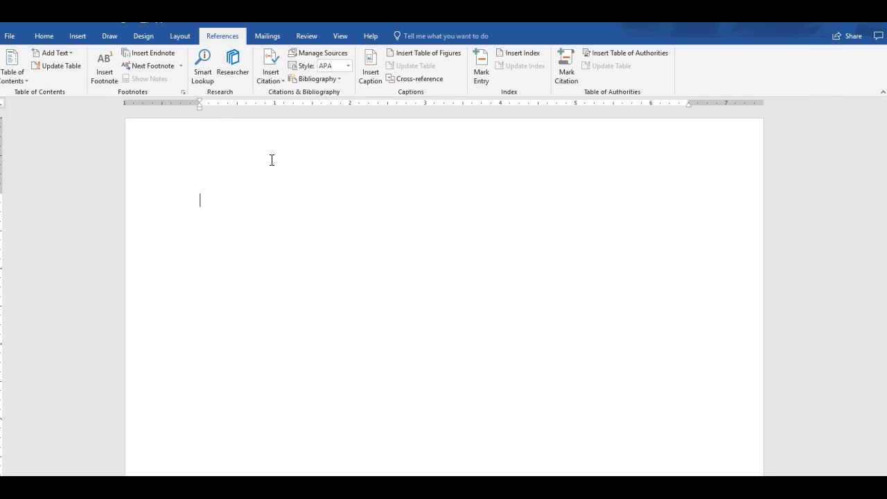
# Keep APA as the citation style and bring up the Insert Citation choices
pyautogui.click(349, 68)
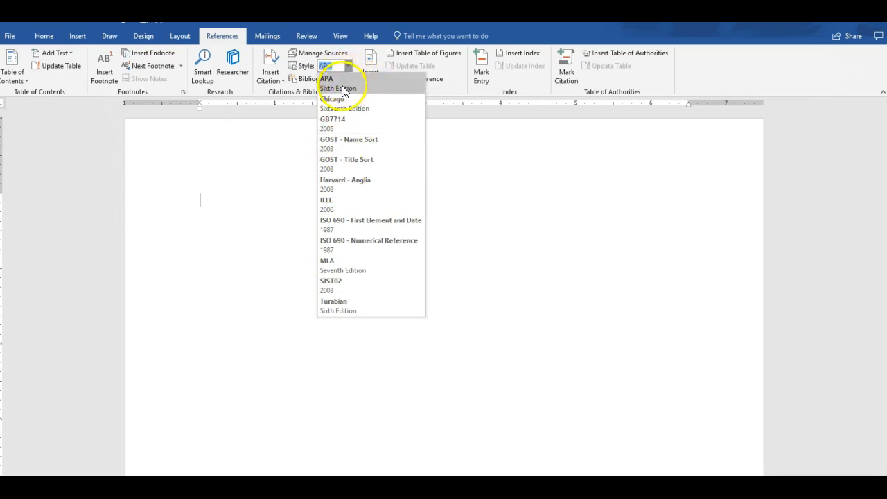
pyautogui.click(338, 88)
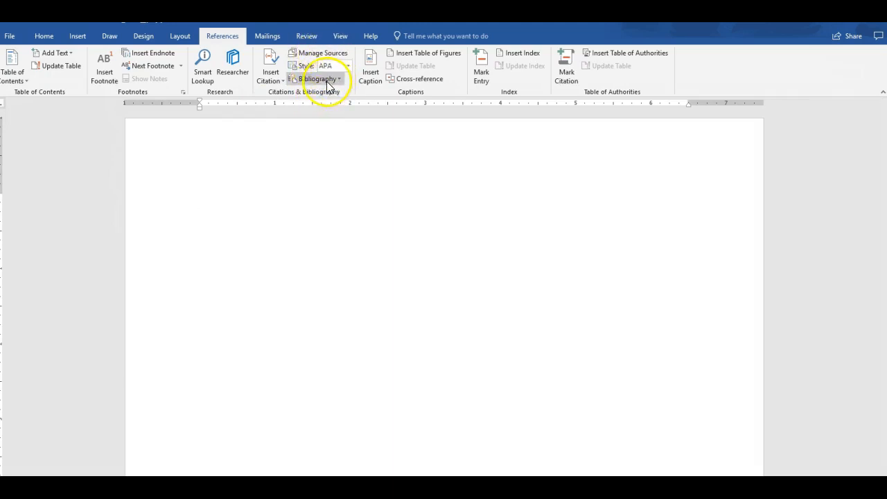
pyautogui.click(276, 77)
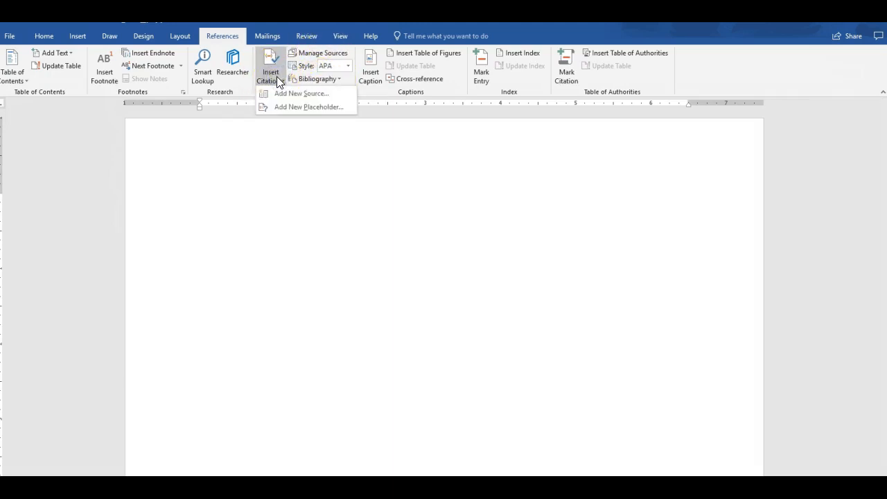
# Begin a new Web site source with all bibliography fields displayed
pyautogui.click(283, 95)
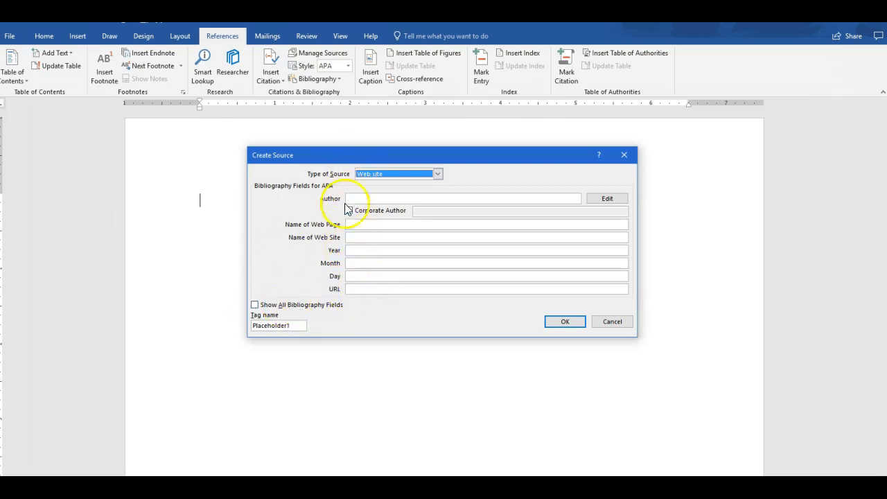
pyautogui.click(255, 305)
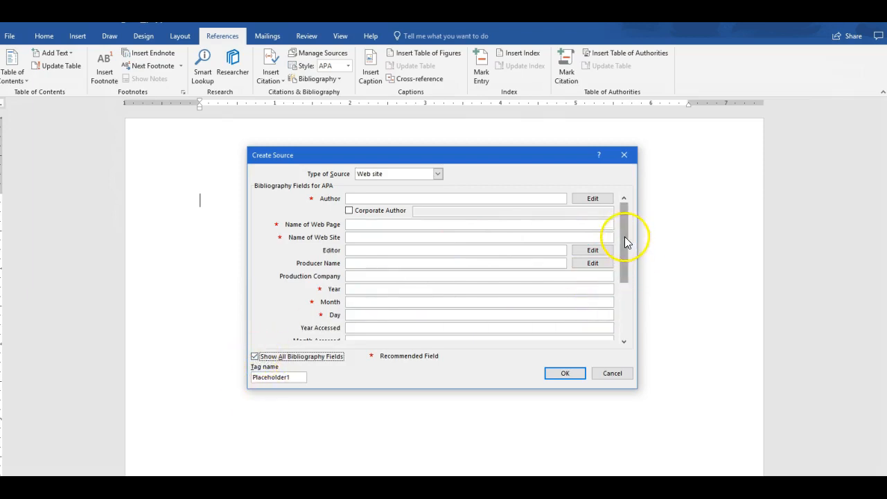
pyautogui.moveTo(624, 236)
pyautogui.mouseDown()
pyautogui.moveTo(624, 301)
pyautogui.moveTo(623, 222)
pyautogui.mouseUp()
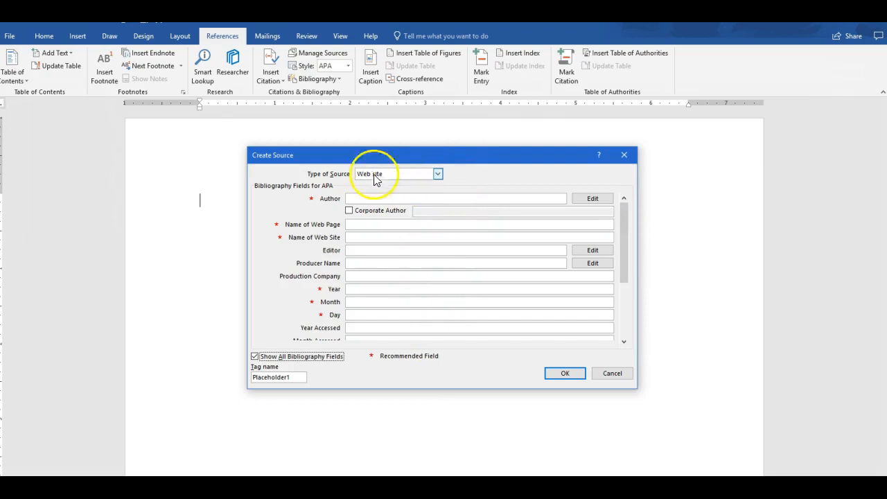
pyautogui.click(439, 175)
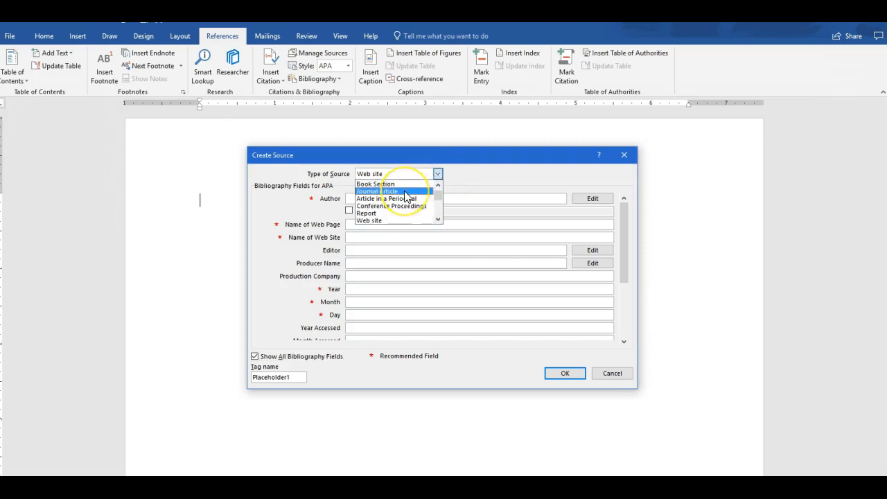
pyautogui.click(472, 184)
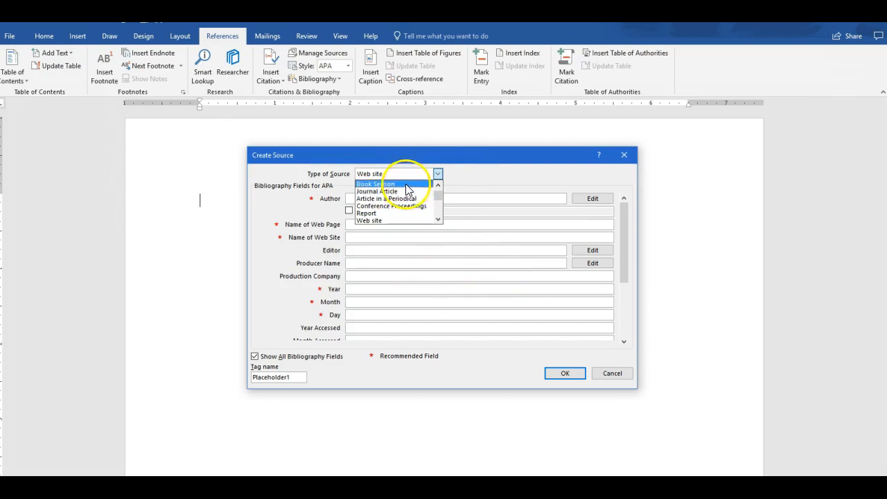
pyautogui.click(479, 191)
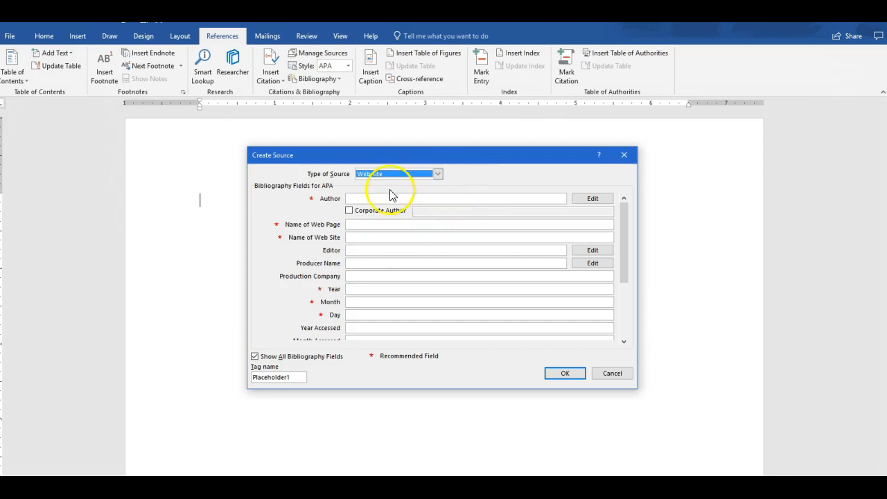
pyautogui.click(378, 198)
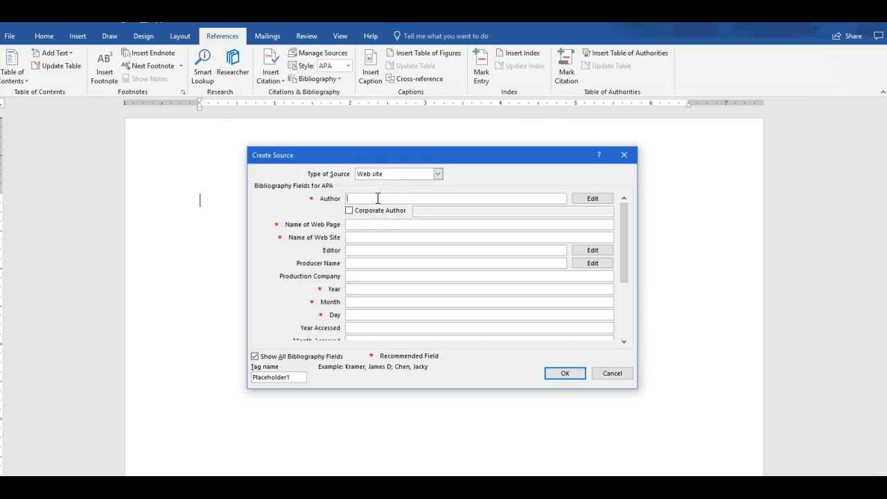
pyautogui.click(369, 225)
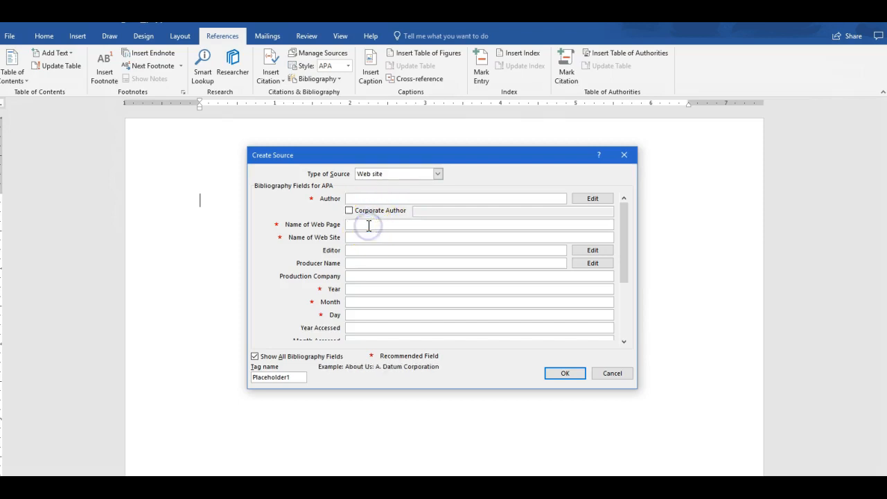
pyautogui.write('H')
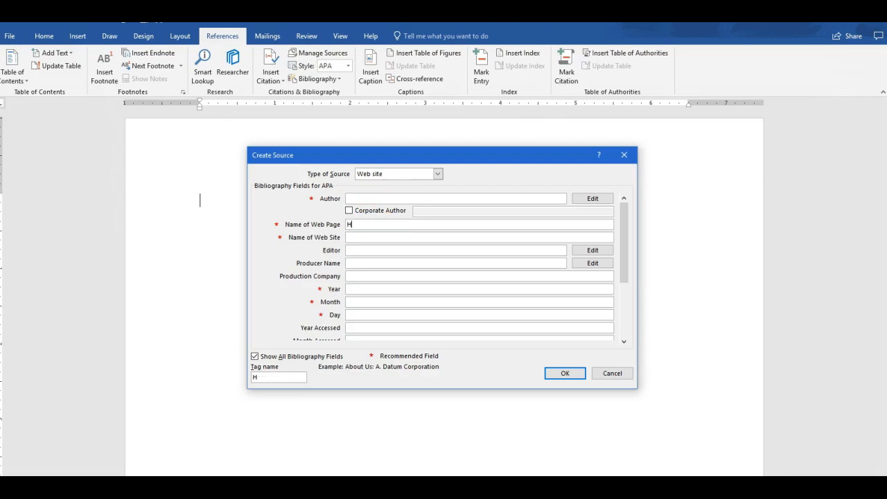
pyautogui.write('ummingbirds in the Eastern PA Region')
pyautogui.press('Tab')
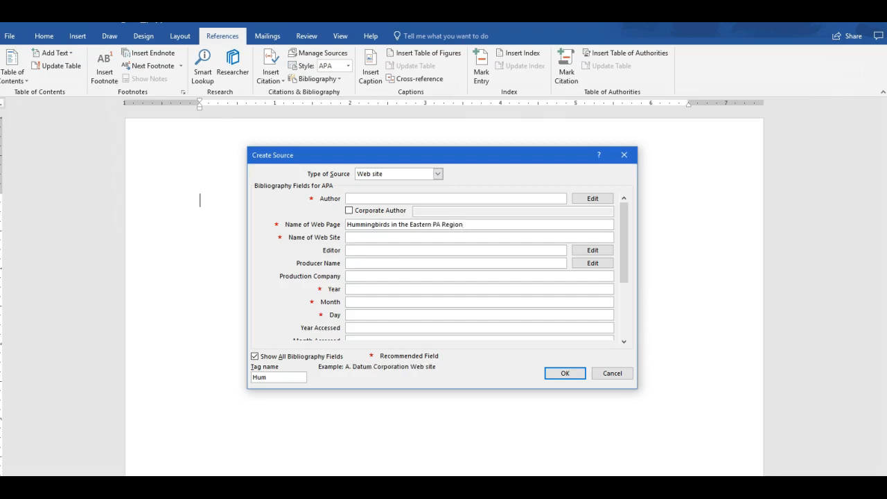
pyautogui.write('www.hummingbirds.com')
pyautogui.press('Tab')
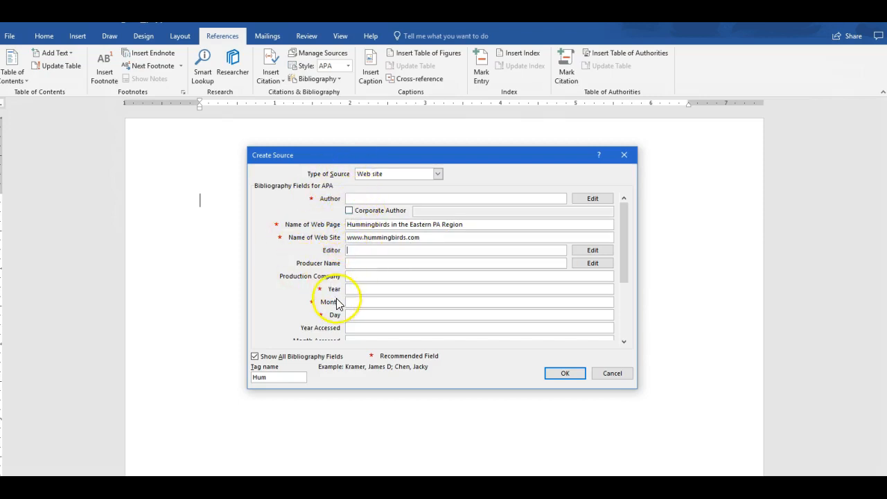
# Enter publication date May 23, 2017 and access date April 13, 2018
pyautogui.click(354, 288)
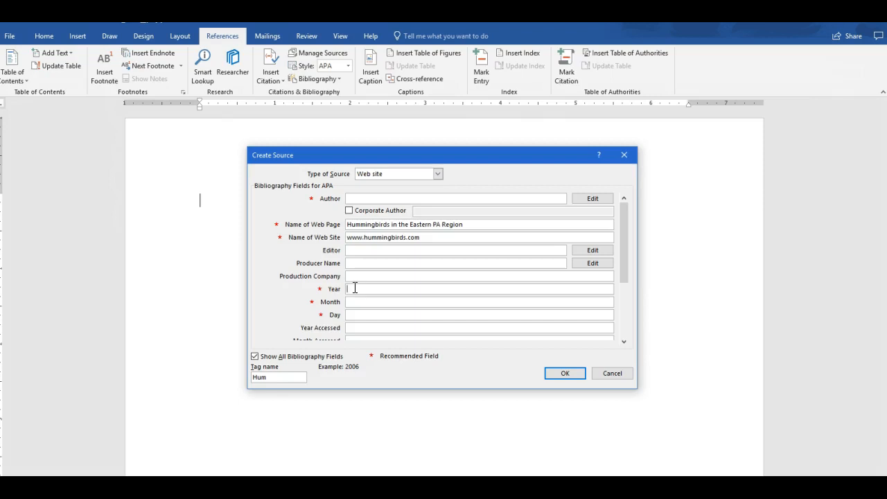
pyautogui.write('2017')
pyautogui.press('Tab')
pyautogui.write('May')
pyautogui.press('Tab')
pyautogui.write('23')
pyautogui.press('Tab')
pyautogui.write('2018')
pyautogui.press('Tab')
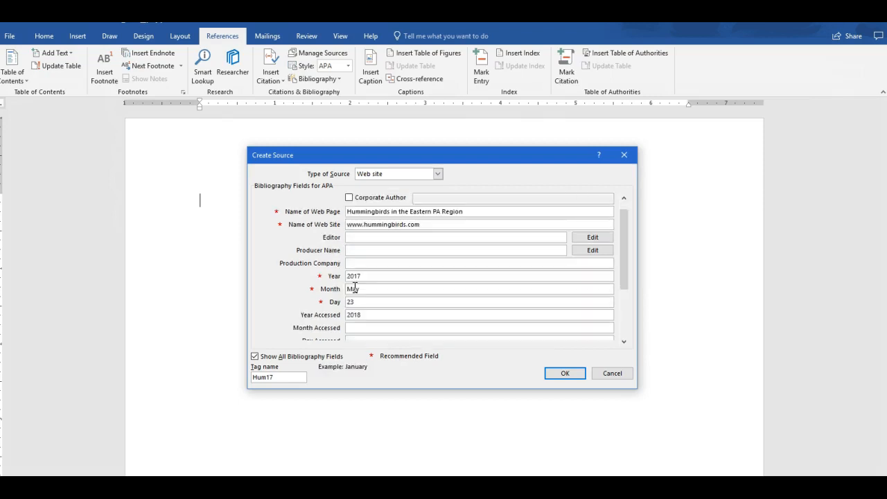
pyautogui.write('April')
pyautogui.press('Tab')
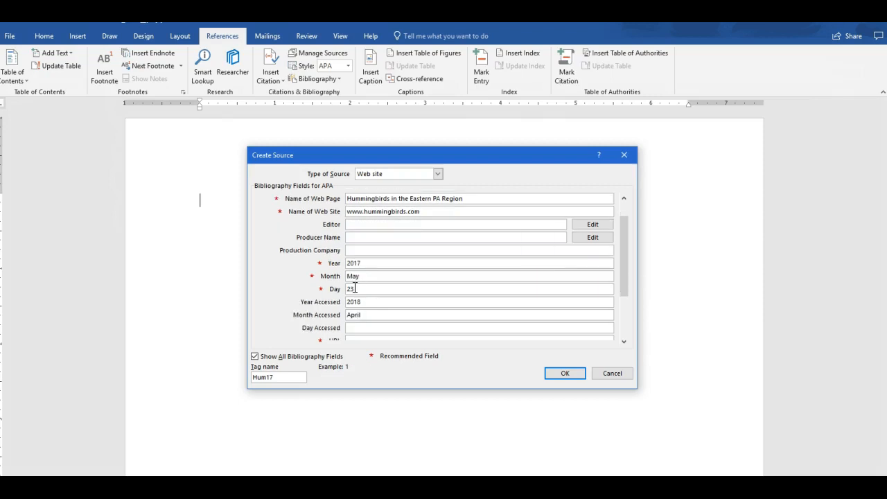
pyautogui.write('13')
pyautogui.moveTo(623, 248); pyautogui.dragTo(626, 278)
pyautogui.click(354, 288)
pyautogui.write('www.hummingb')
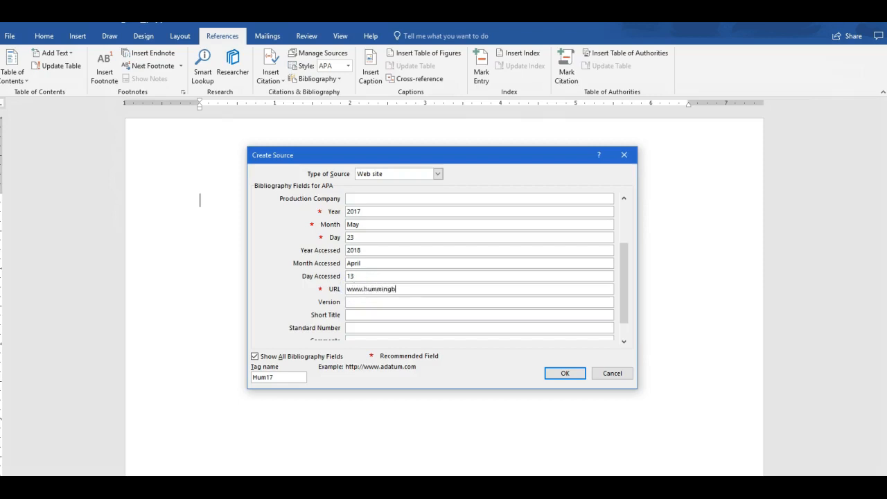
pyautogui.write('irds.com')
pyautogui.press('Tab')
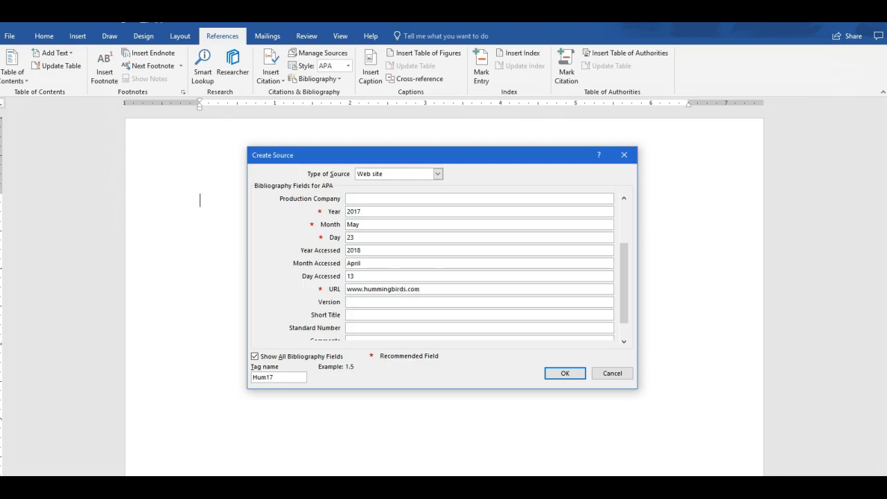
pyautogui.moveTo(627, 299); pyautogui.dragTo(627, 234)
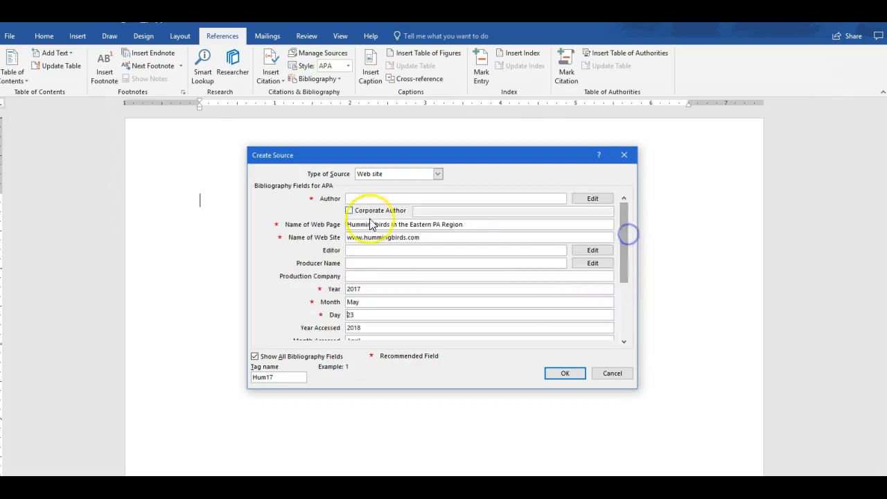
# Replace the web site name with 'Hummingbirds in America'
pyautogui.moveTo(420, 237); pyautogui.dragTo(340, 229)
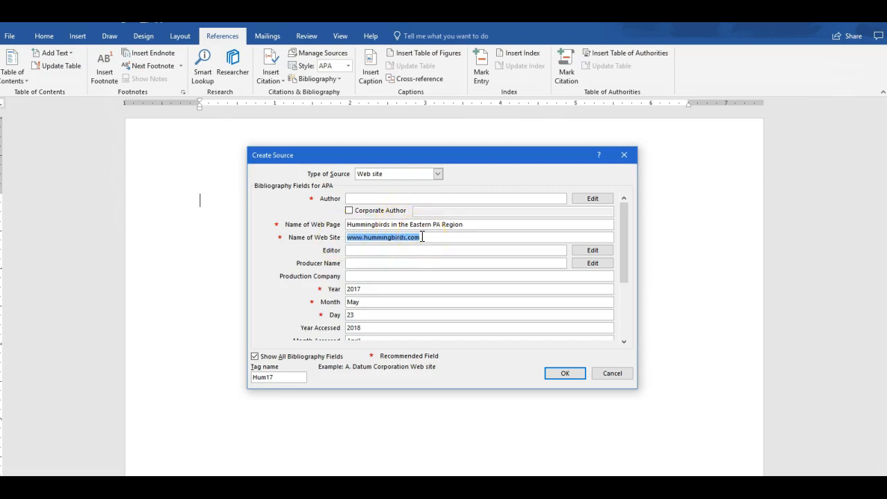
pyautogui.write('Hu')
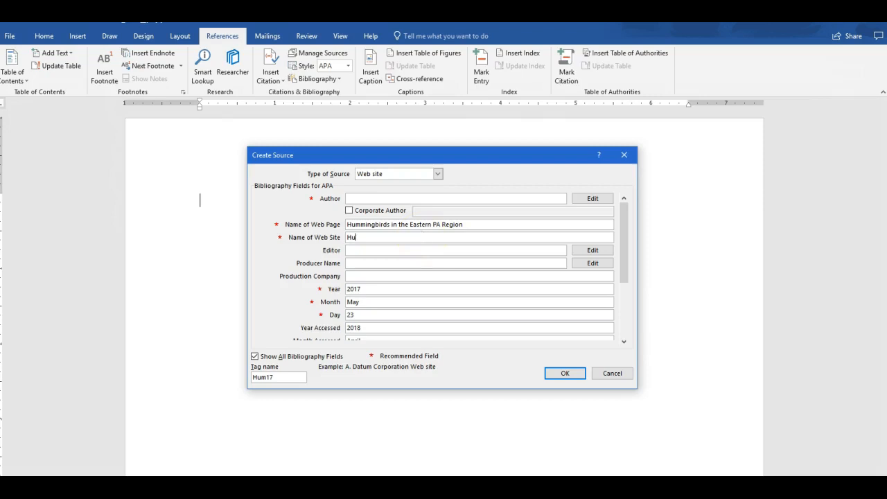
pyautogui.write('mmingobi')
pyautogui.press('BackSpace')
pyautogui.press('BackSpace')
pyautogui.press('BackSpace')
pyautogui.write('birds in th')
pyautogui.press('BackSpace')
pyautogui.press('BackSpace')
pyautogui.write('America')
pyautogui.moveTo(625, 258); pyautogui.dragTo(623, 326)
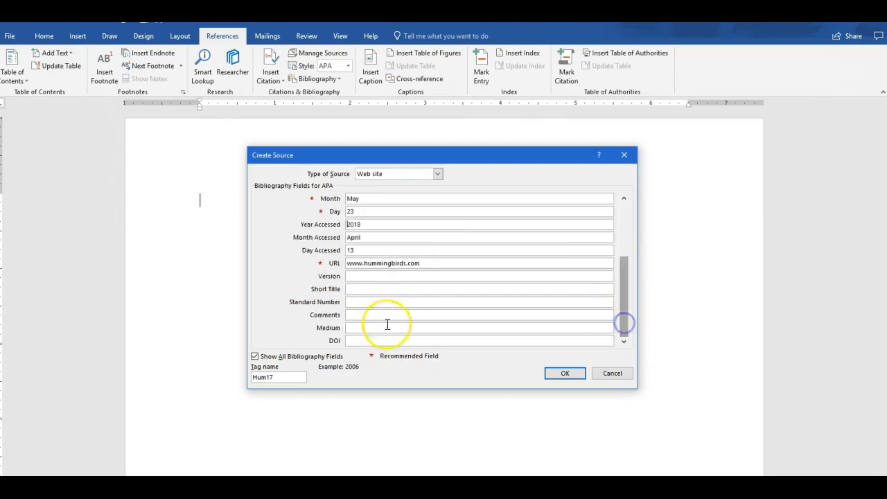
pyautogui.click(422, 263)
pyautogui.write('/easternpa')
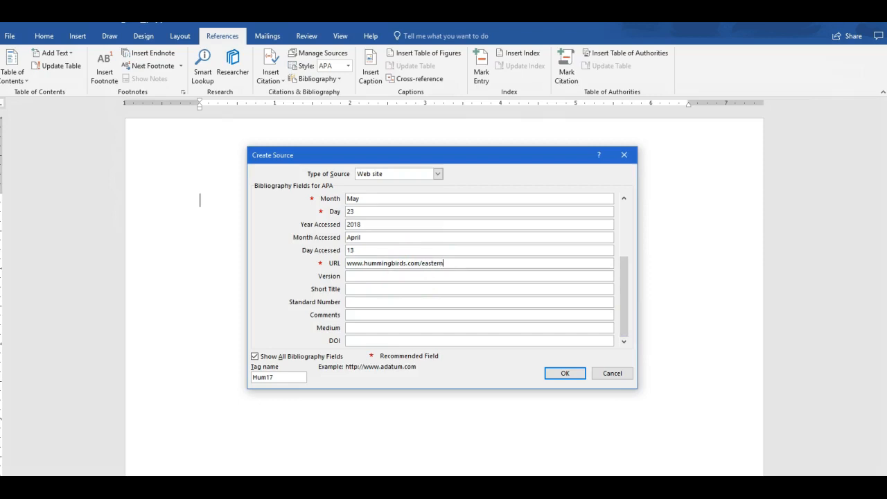
pyautogui.press('Tab')
pyautogui.press('Tab')
pyautogui.press('Tab')
pyautogui.press('Tab')
pyautogui.press('Tab')
pyautogui.press('Tab')
pyautogui.press('Tab')
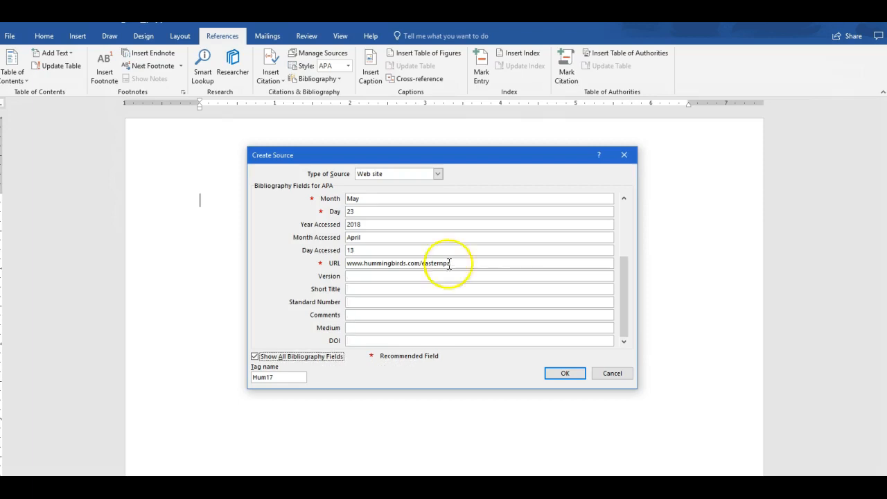
pyautogui.moveTo(621, 292); pyautogui.dragTo(626, 231)
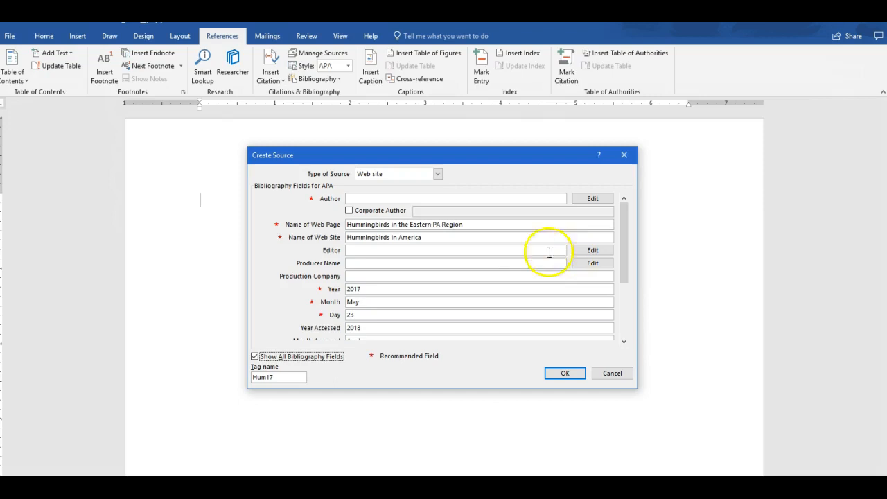
pyautogui.click(565, 374)
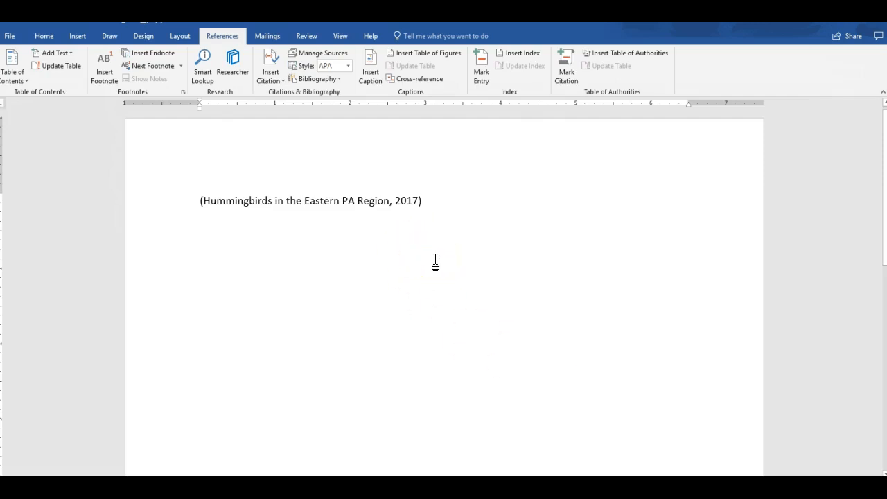
# Start a new line after the first citation and begin a second new source
pyautogui.press('Return')
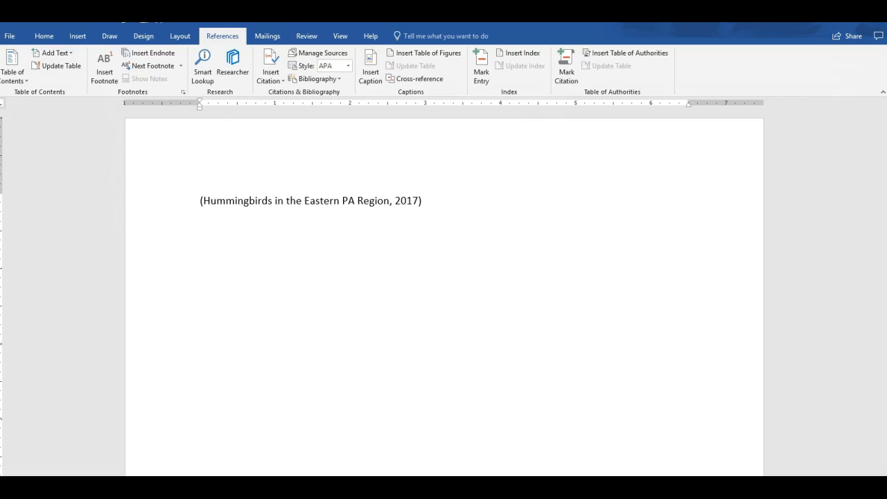
pyautogui.click(278, 77)
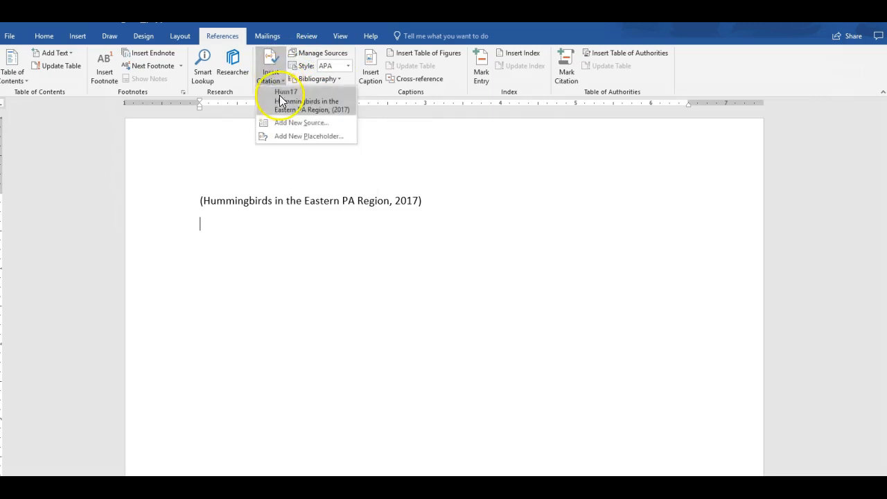
pyautogui.click(283, 124)
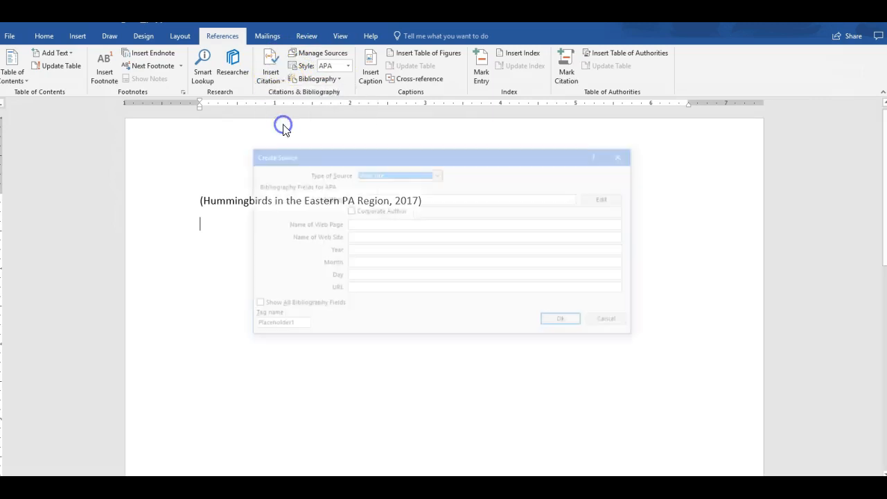
# Make the source a Journal Article and enter the author's name
pyautogui.click(439, 175)
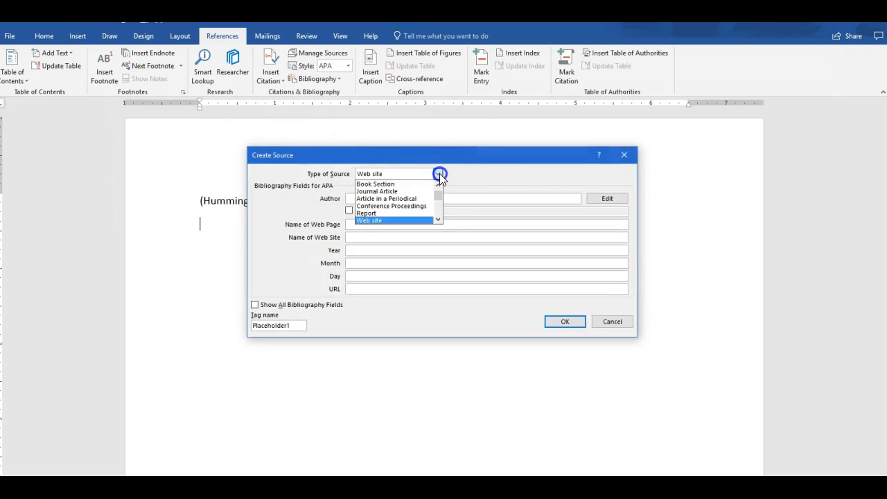
pyautogui.click(418, 191)
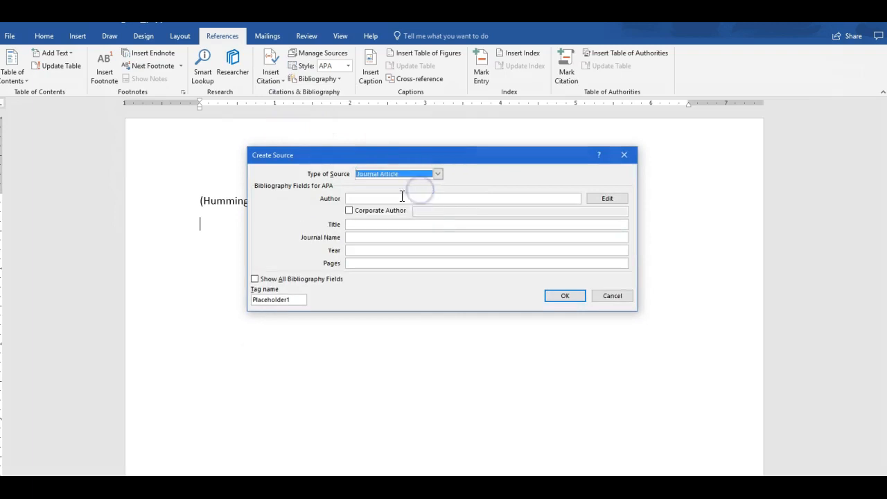
pyautogui.click(400, 198)
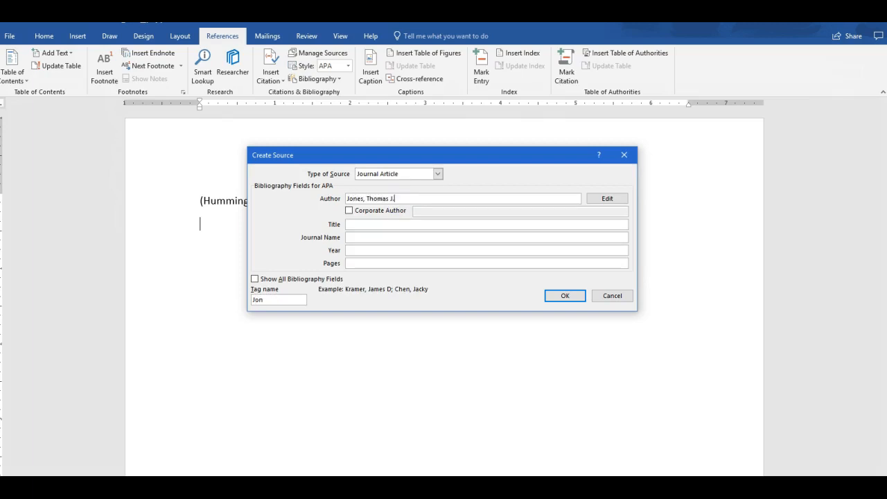
pyautogui.press('Tab')
# Enter title 'Hummingbirds: A rare and beautiful bird', Journal of American Birds, 2017, pages 110-125
pyautogui.click(410, 224)
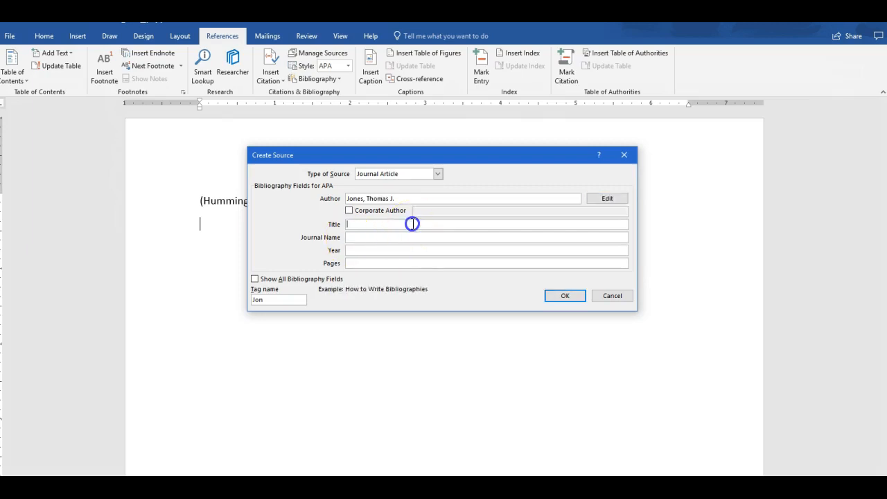
pyautogui.write('Hummingbirds: A rare and beau')
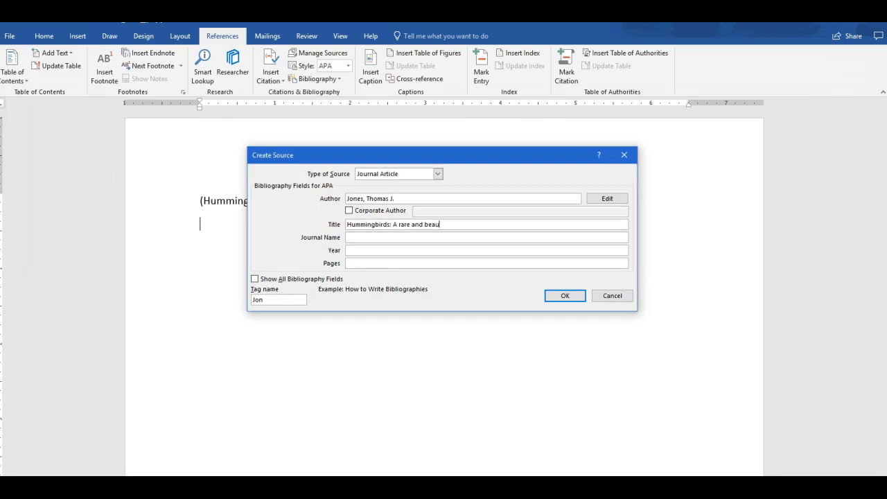
pyautogui.write('tiful bird')
pyautogui.press('Tab')
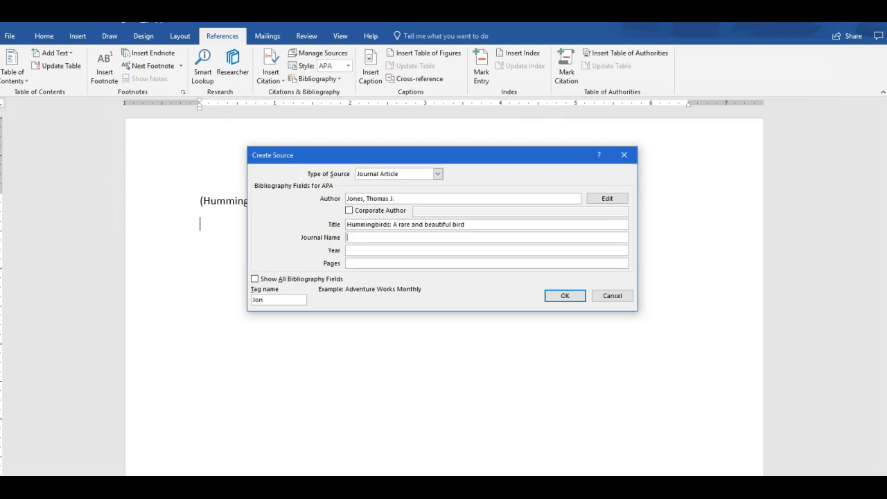
pyautogui.write('Journal of American Birds')
pyautogui.press('Tab')
pyautogui.write('2017')
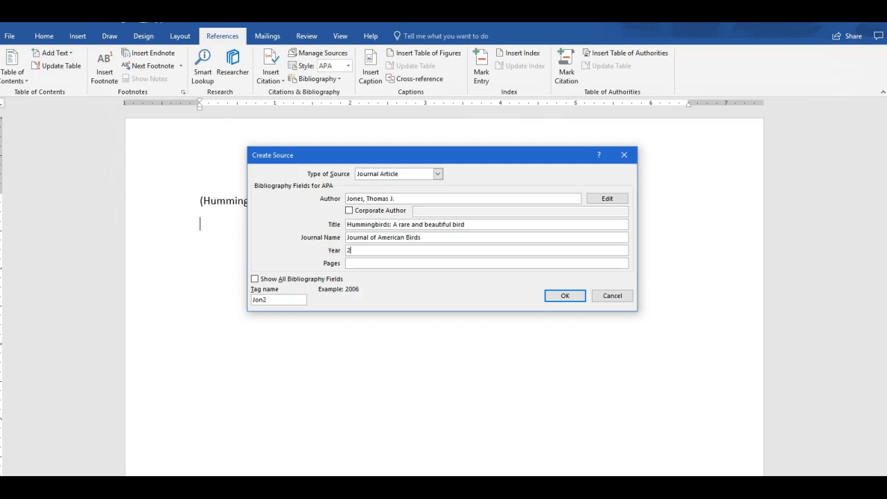
pyautogui.press('Tab')
pyautogui.write('110-125')
# Show all bibliography fields and set the publication month and day to May 10
pyautogui.click(254, 280)
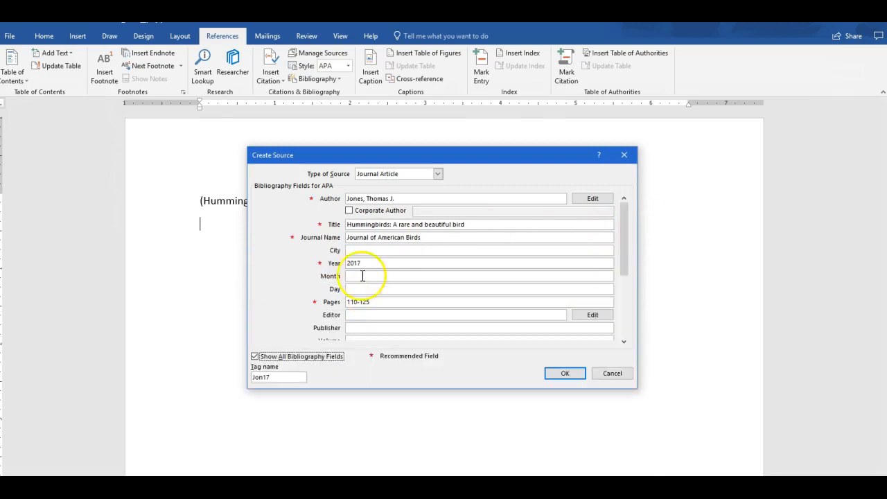
pyautogui.click(362, 276)
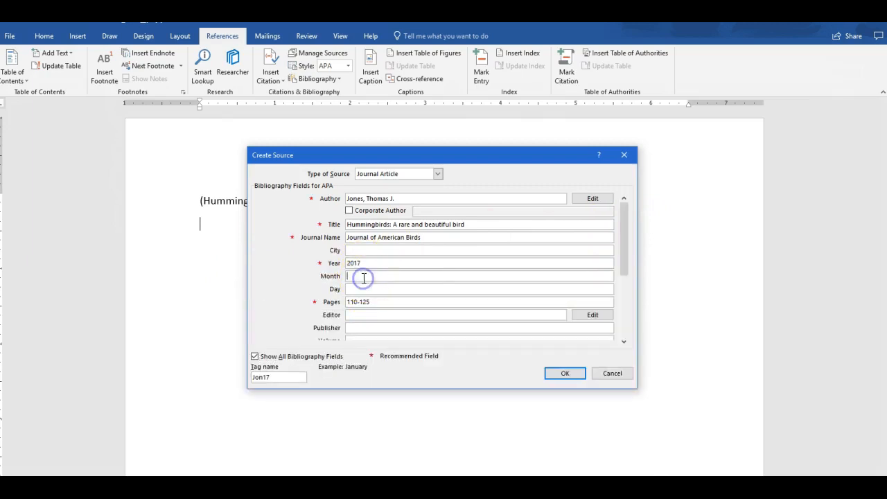
pyautogui.write('May')
pyautogui.press('Tab')
pyautogui.write('10')
pyautogui.press('Tab')
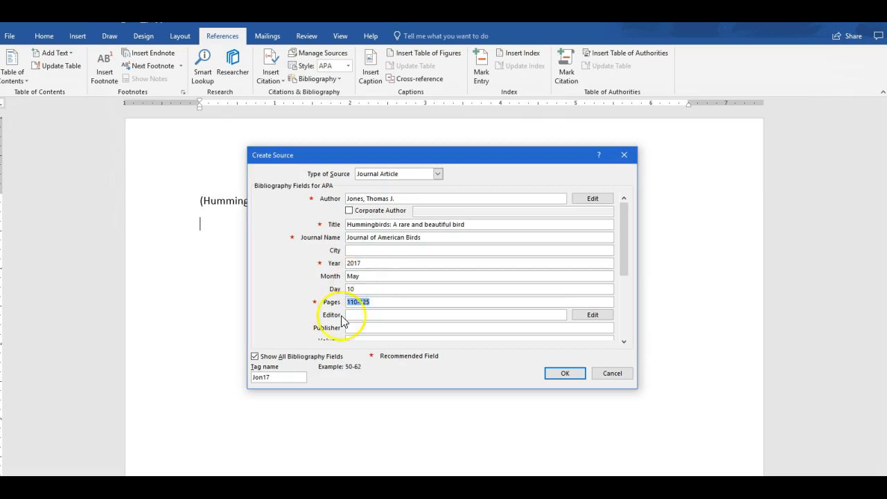
# Enter volume 25 and issue 4 for the article
pyautogui.moveTo(626, 243); pyautogui.dragTo(624, 261)
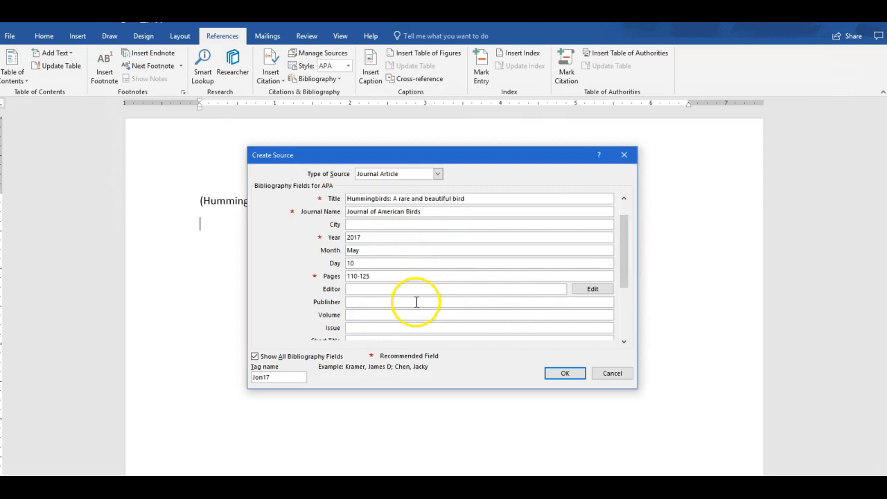
pyautogui.click(415, 317)
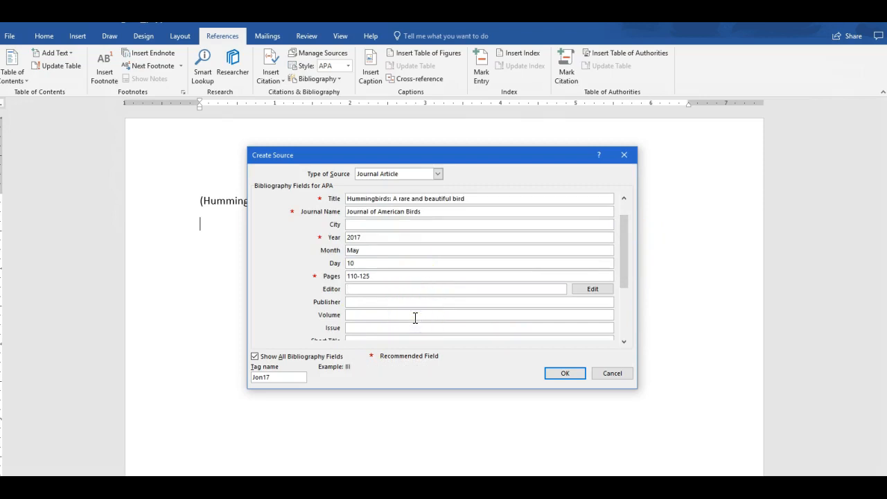
pyautogui.write('25')
pyautogui.press('Tab')
pyautogui.write('4')
pyautogui.press('Tab')
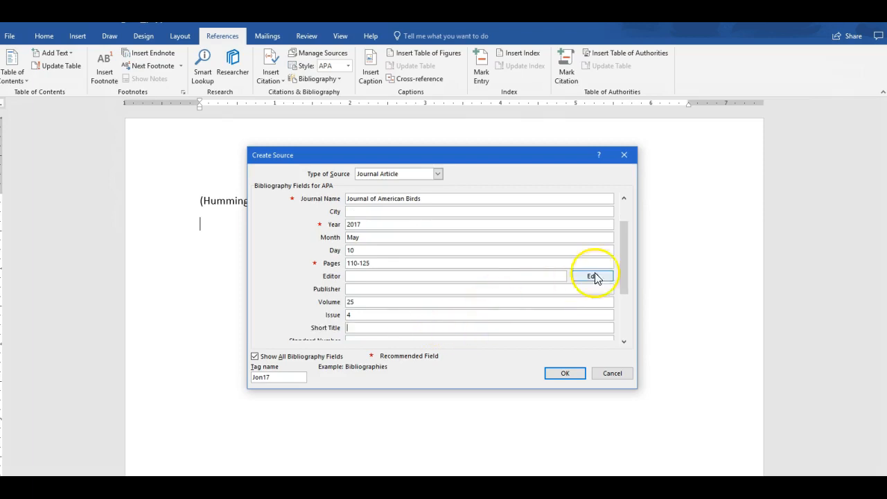
pyautogui.moveTo(622, 259); pyautogui.dragTo(623, 282)
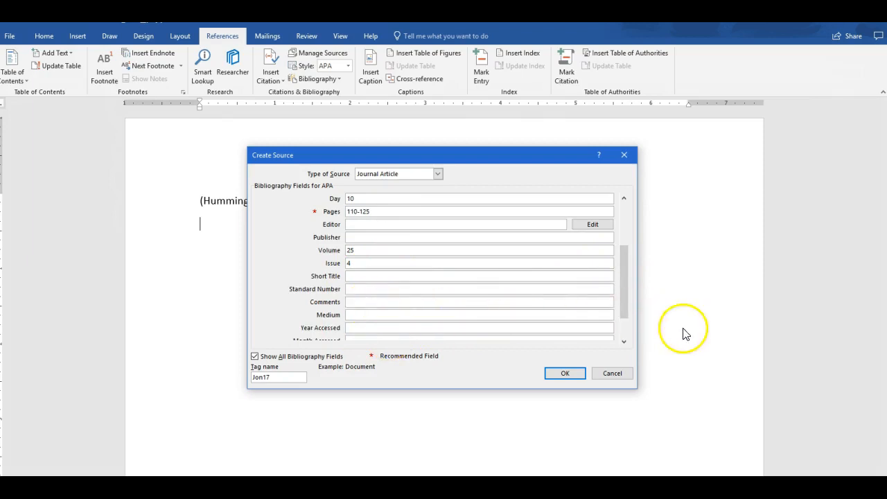
pyautogui.click(624, 341)
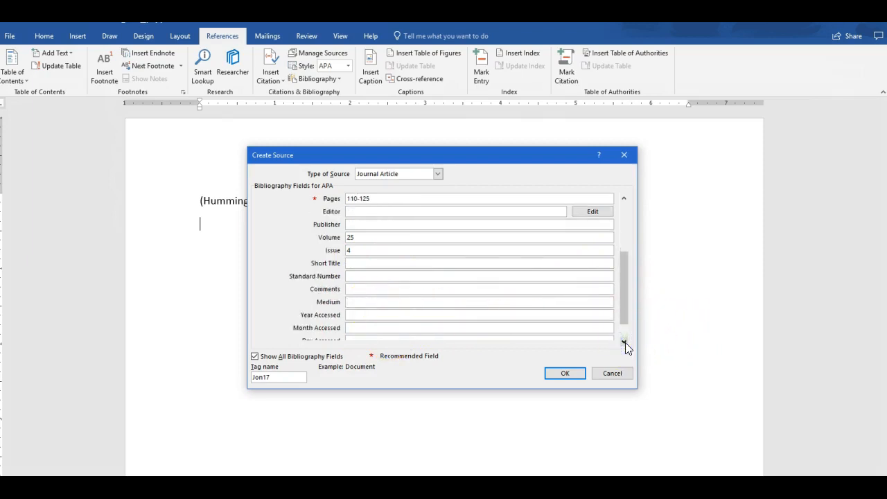
pyautogui.click(363, 315)
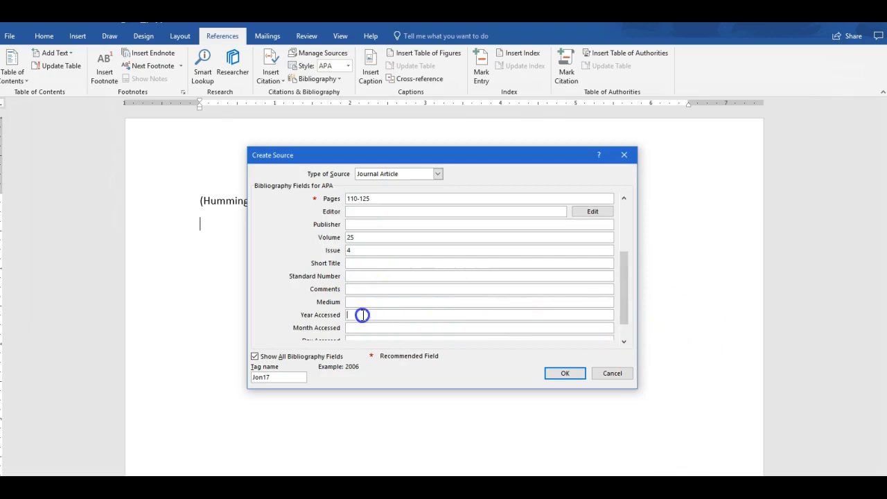
pyautogui.write('2018')
pyautogui.press('Tab')
pyautogui.write('M')
pyautogui.press('BackSpace')
pyautogui.write('April')
pyautogui.press('Tab')
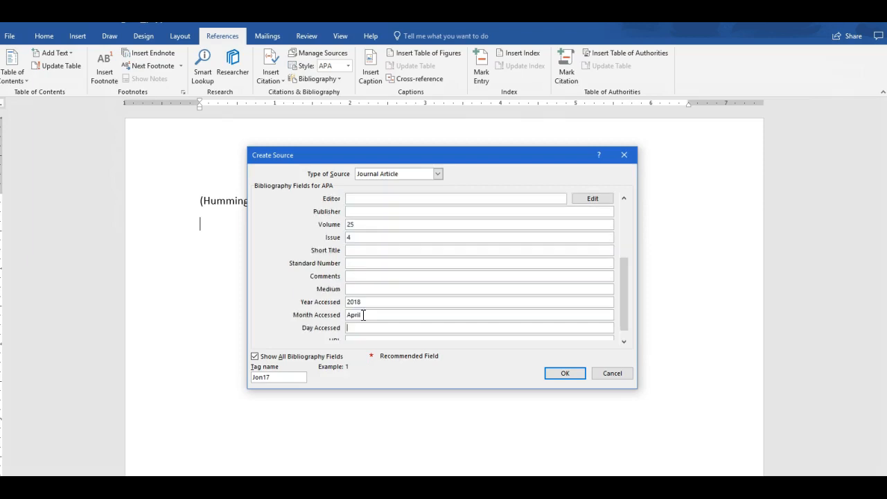
pyautogui.write('13')
pyautogui.press('Tab')
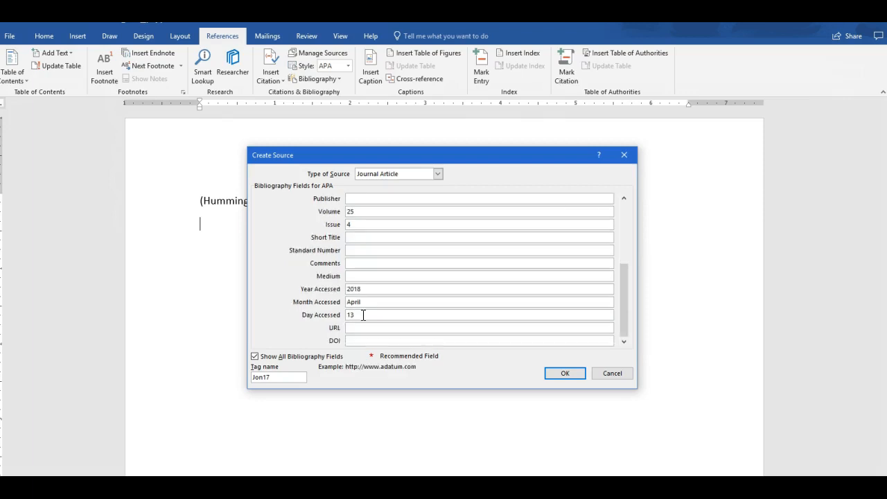
pyautogui.press('Tab')
pyautogui.write('101010101010998')
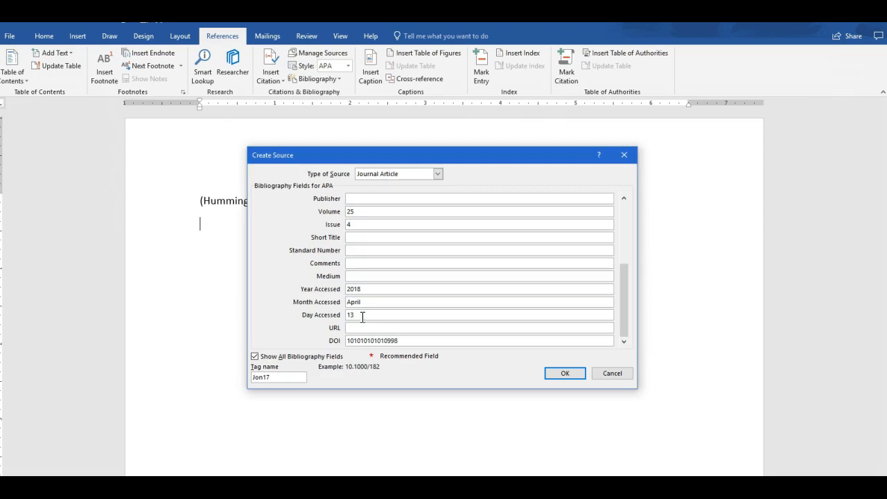
# Save the journal source, inserting its citation, and start a new line below
pyautogui.click(560, 373)
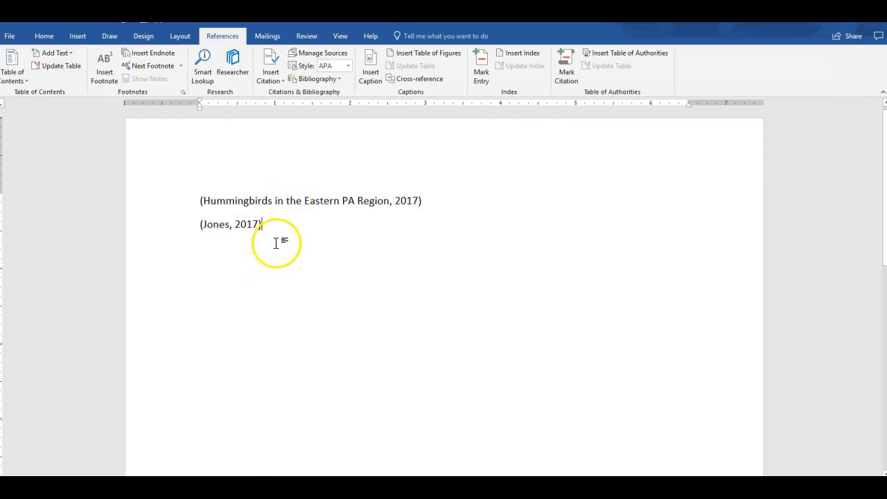
pyautogui.press('Return')
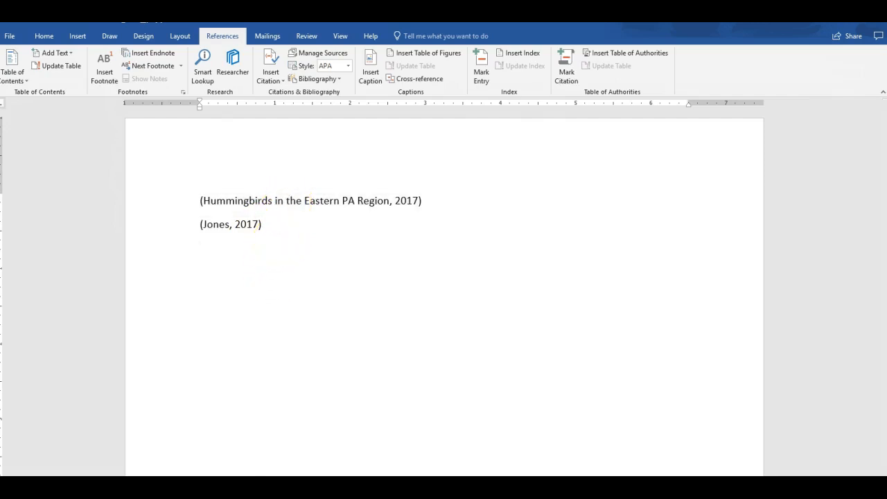
pyautogui.click(319, 280)
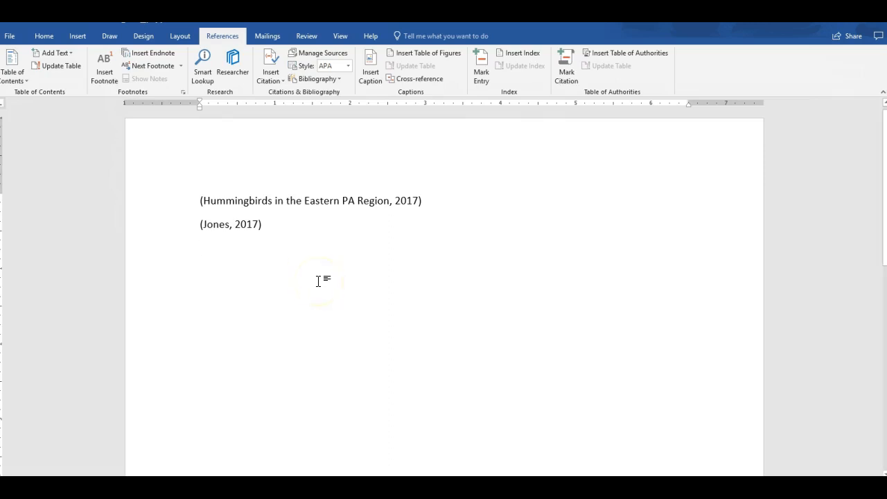
# Add a page break and a centred 'References' heading on the new page
pyautogui.hotkey('ctrl', 'Return')
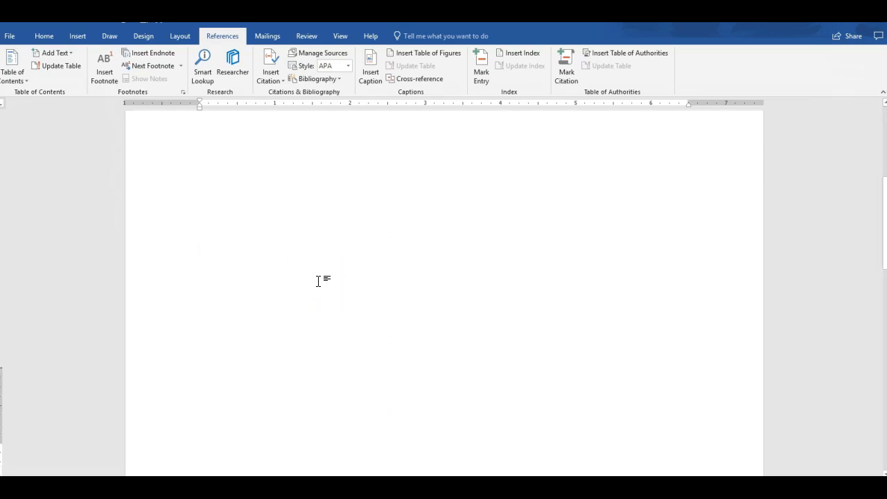
pyautogui.write('References')
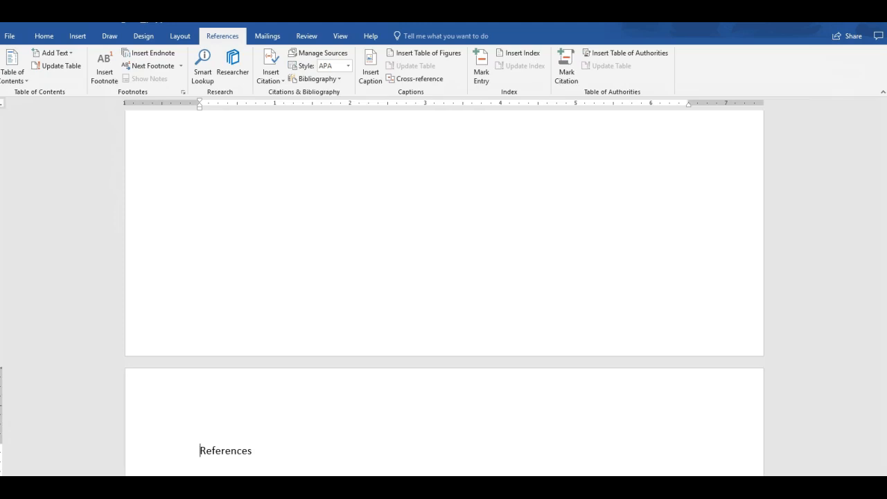
pyautogui.press('Home')
pyautogui.hotkey('ctrl', 'e')
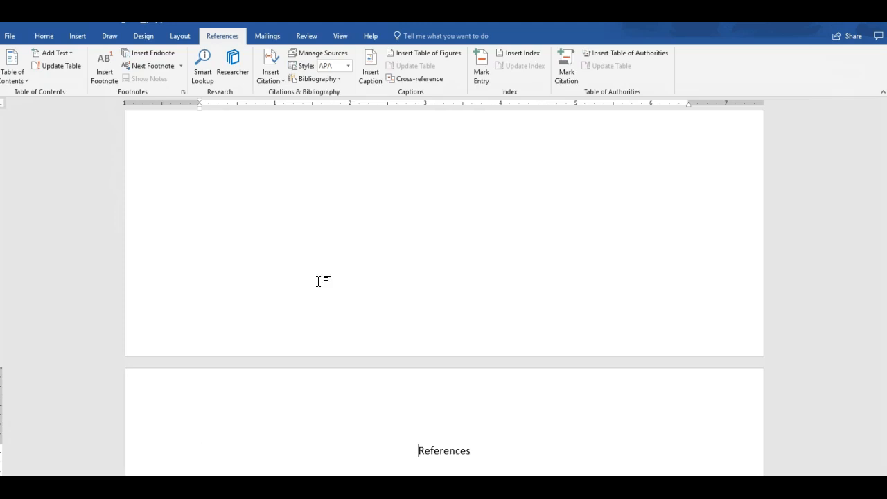
pyautogui.press('End')
pyautogui.press('Return')
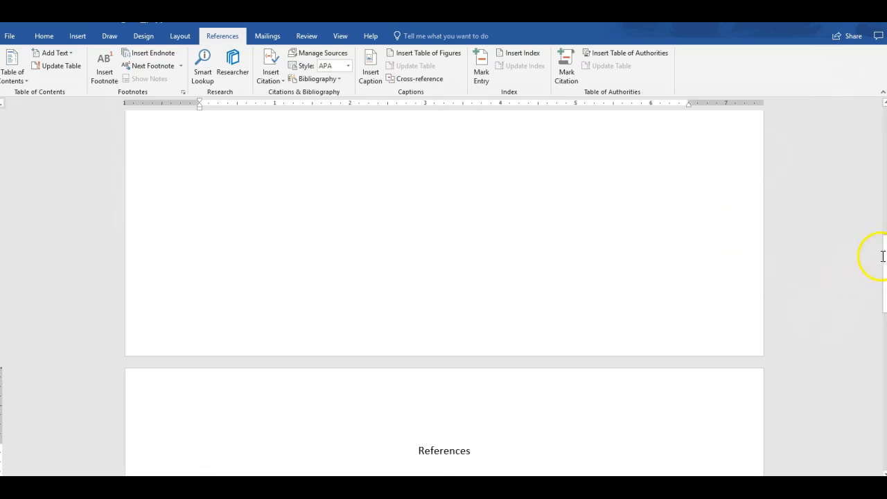
pyautogui.moveTo(884, 260); pyautogui.dragTo(882, 289)
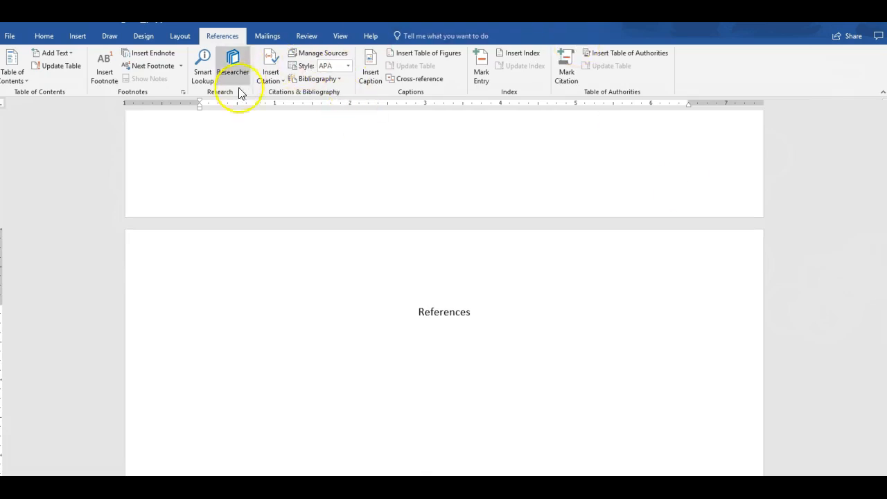
# Insert the bibliography listing both sources in APA format beneath the References heading
pyautogui.click(329, 80)
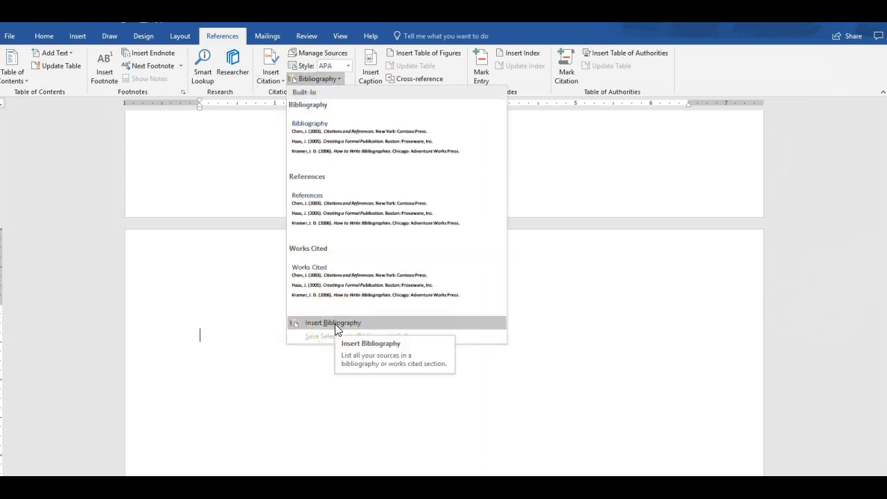
pyautogui.click(335, 323)
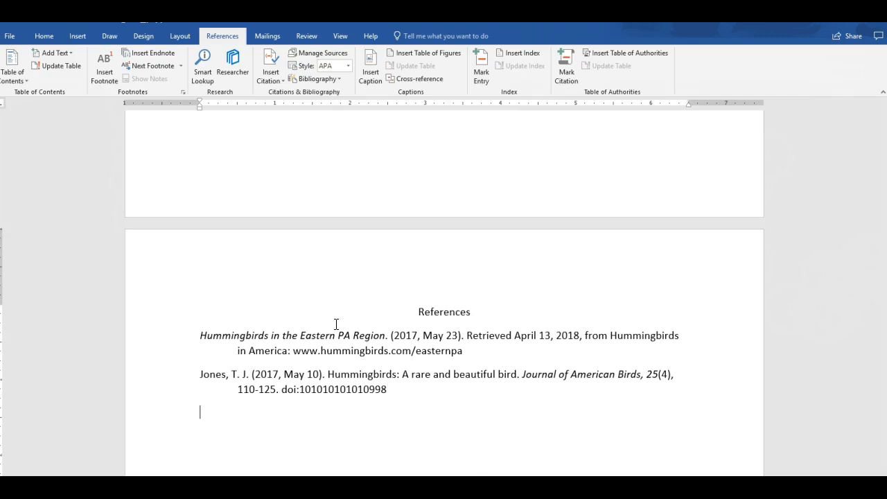
pyautogui.click(428, 339)
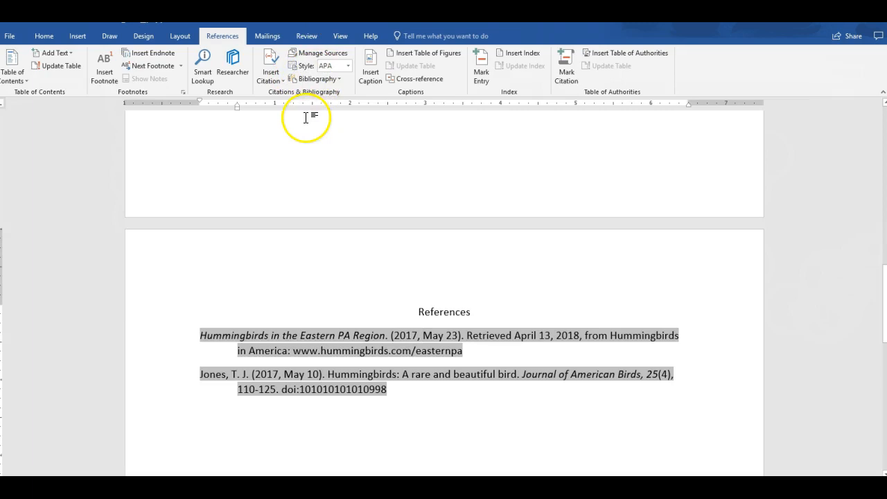
pyautogui.click(401, 396)
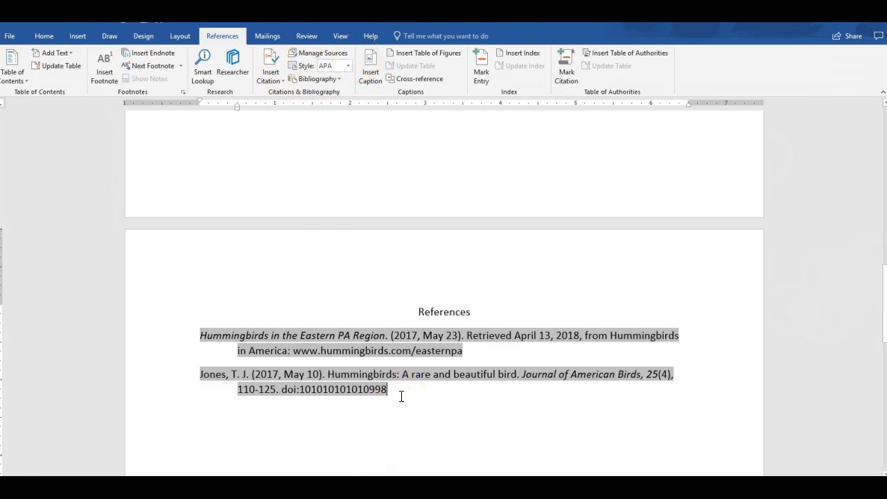